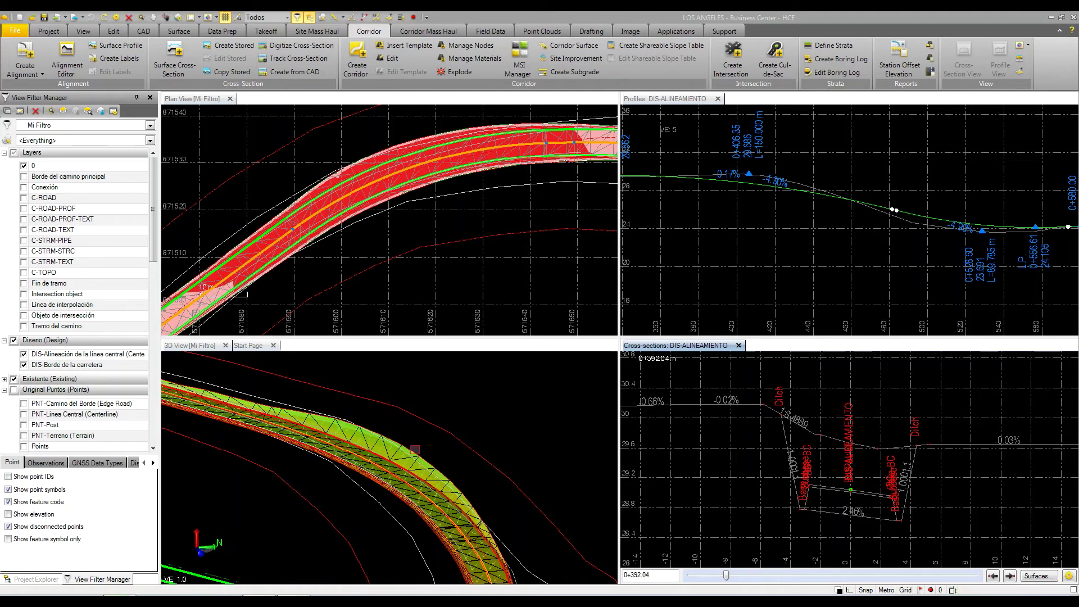
- Orbit and zoom the 3D View for a close look at the corridor curve
middle_click_drag(403, 444, 376, 441)
scroll(410, 446, "up", 6)
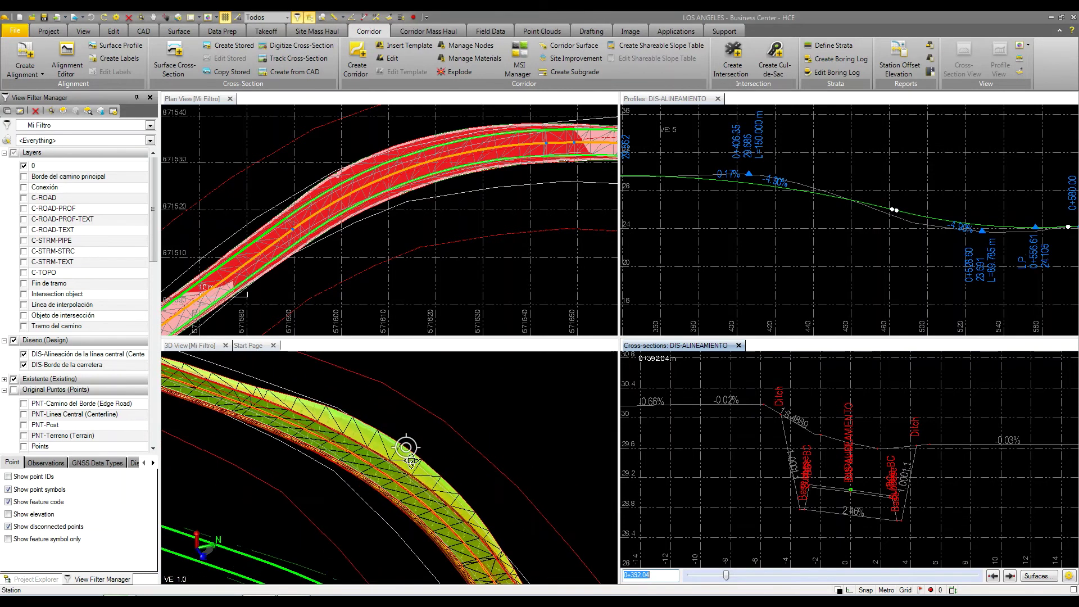
scroll(411, 460, "up", 2)
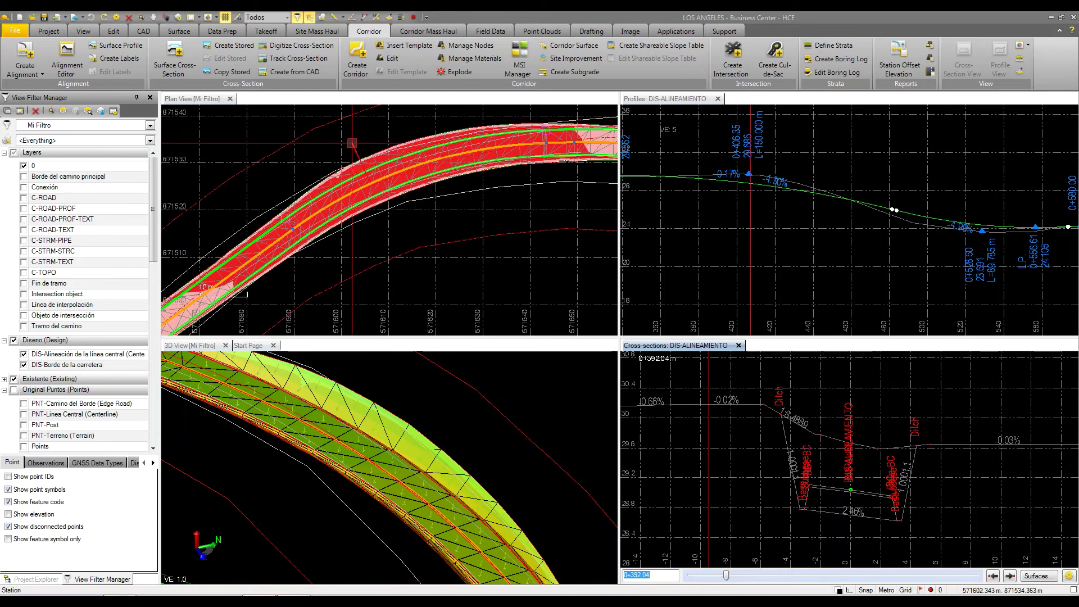
- Step the cross-section through nearby stations from Plan View, ending on 0+301.81
left_click(230, 178)
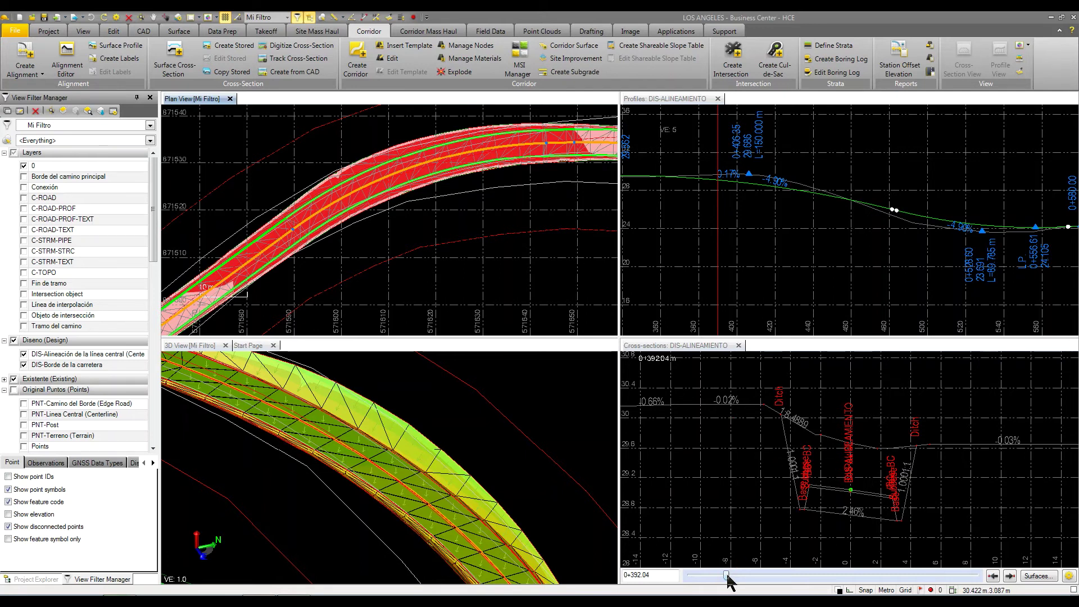
left_click_drag(726, 575, 734, 575)
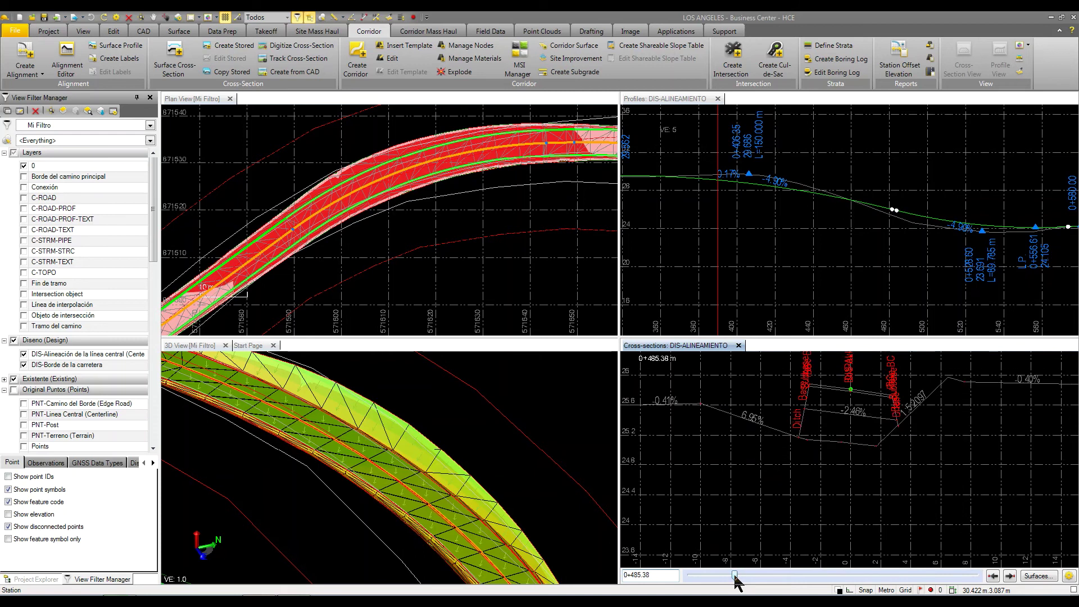
mouse_move(734, 575)
left_mouse_down()
mouse_move(761, 575)
mouse_move(718, 575)
left_mouse_up()
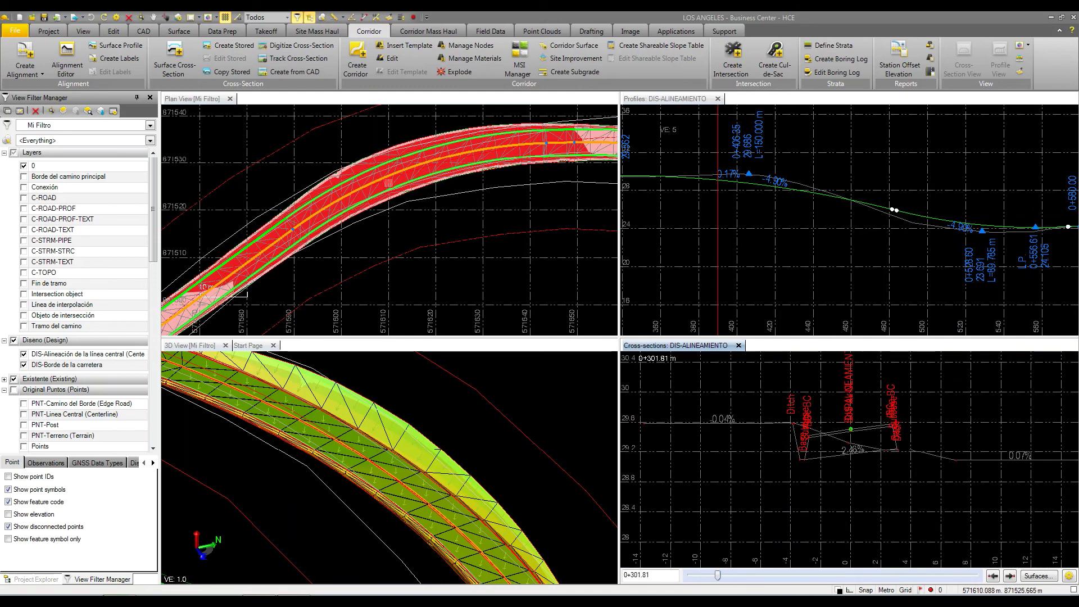
- Select the CutFillBase Cut/Fill Map and open its colour mapping from Properties
left_click(388, 181)
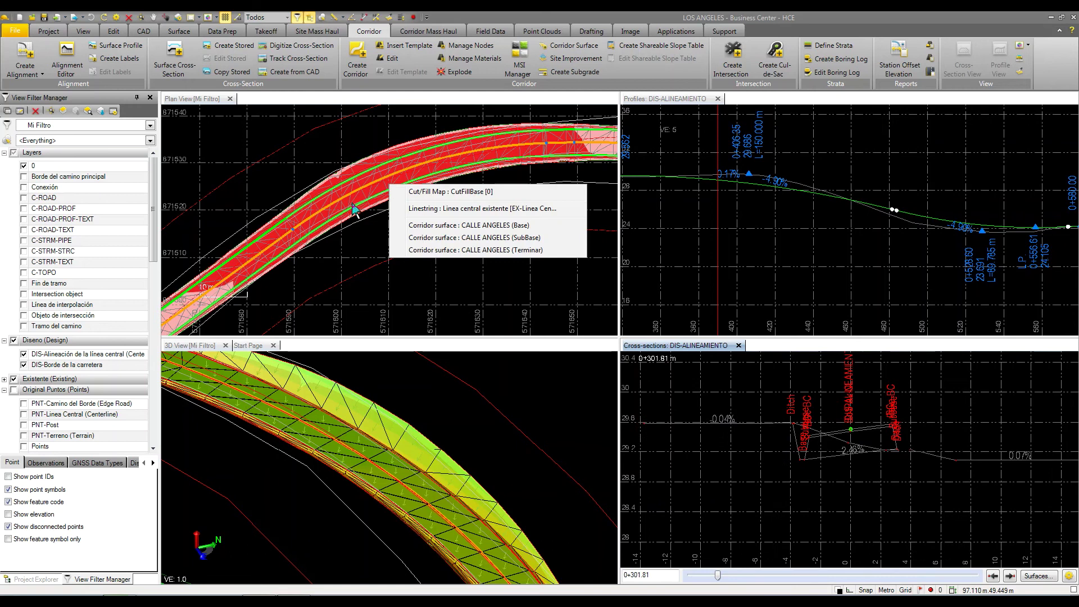
left_click(423, 193)
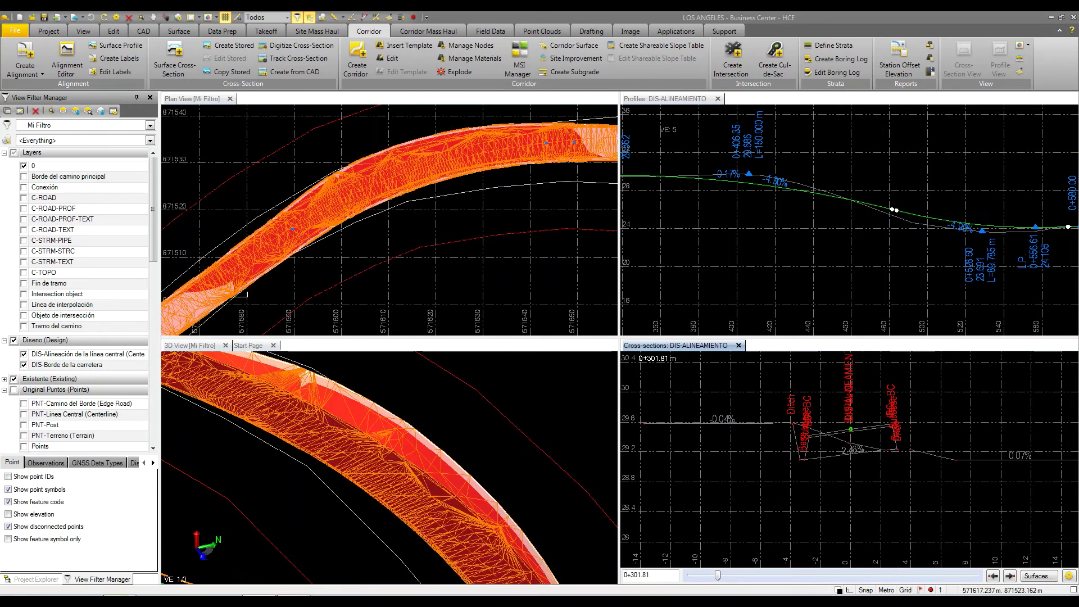
right_click(422, 195)
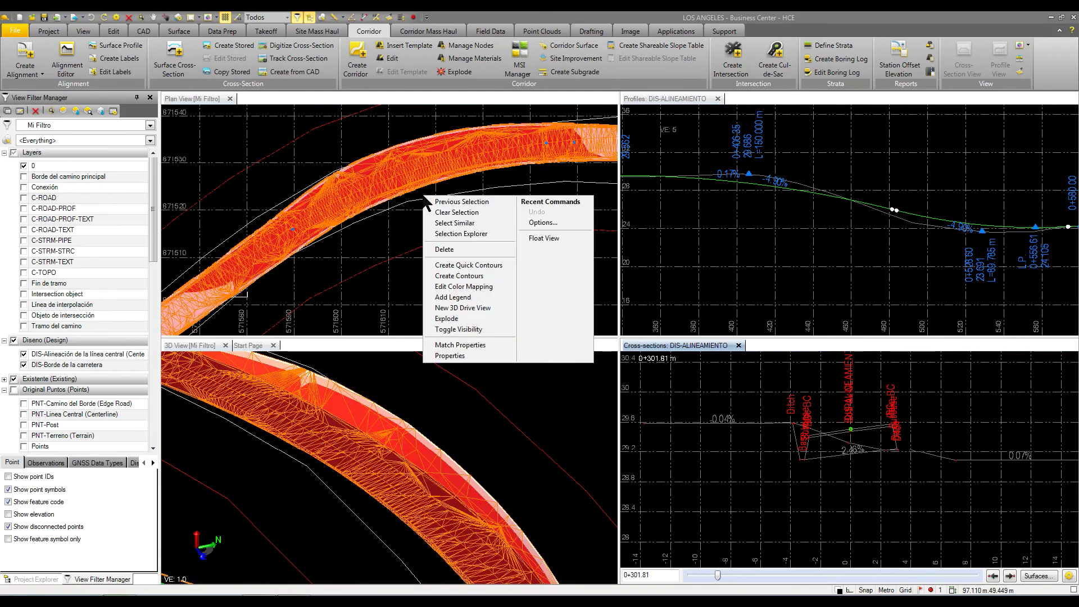
left_click(458, 356)
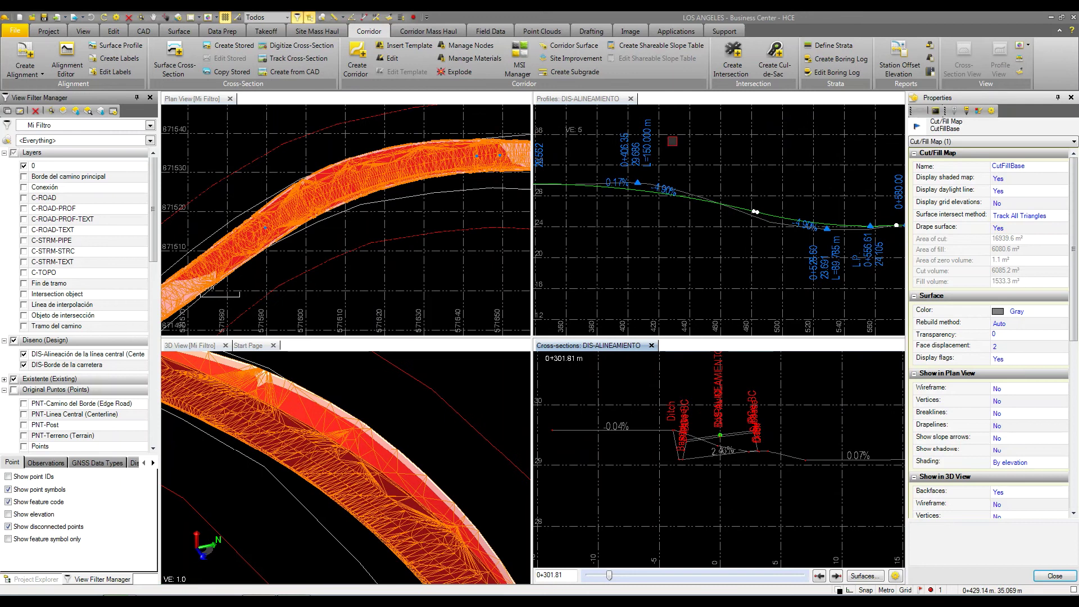
left_click(978, 111)
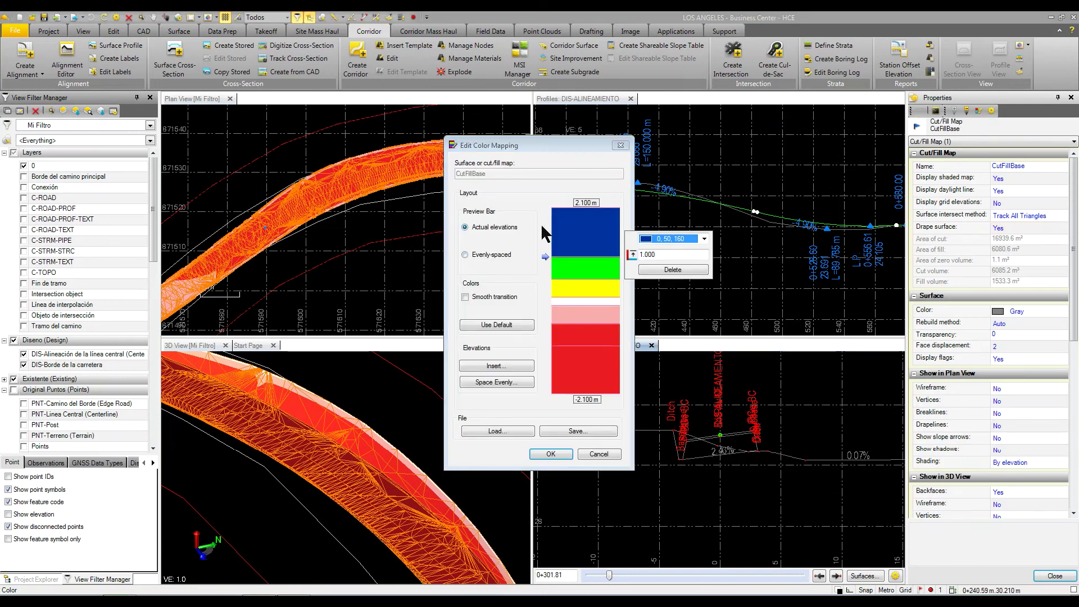
- Inspect the colour breaks at 2.100, 1.000, -1.000, -0.100, 0.100 and 0.500
left_click(544, 304)
left_click(556, 264)
left_click(556, 227)
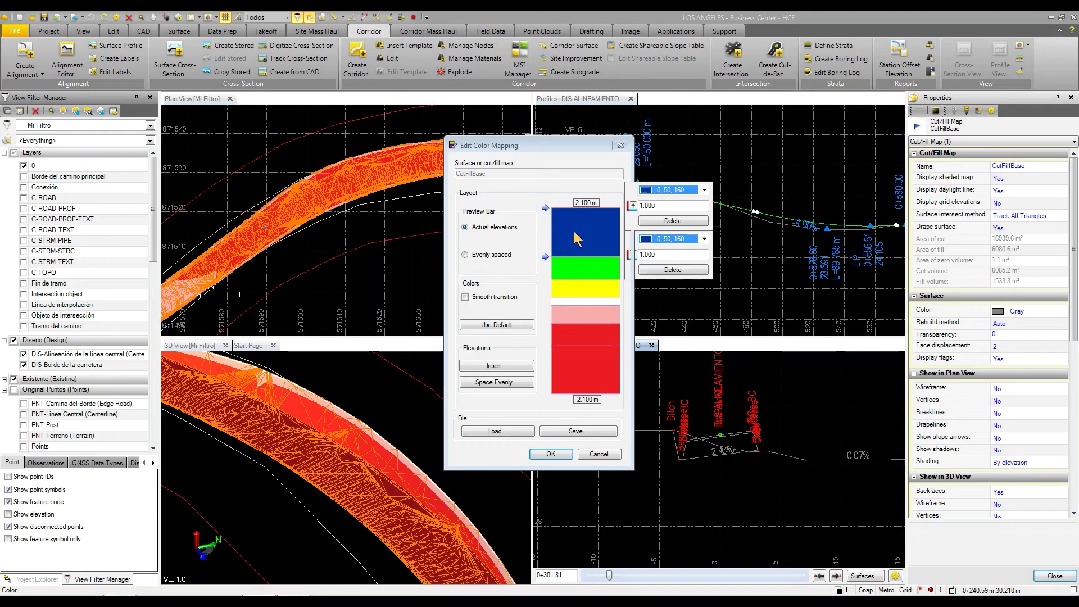
left_click(599, 246)
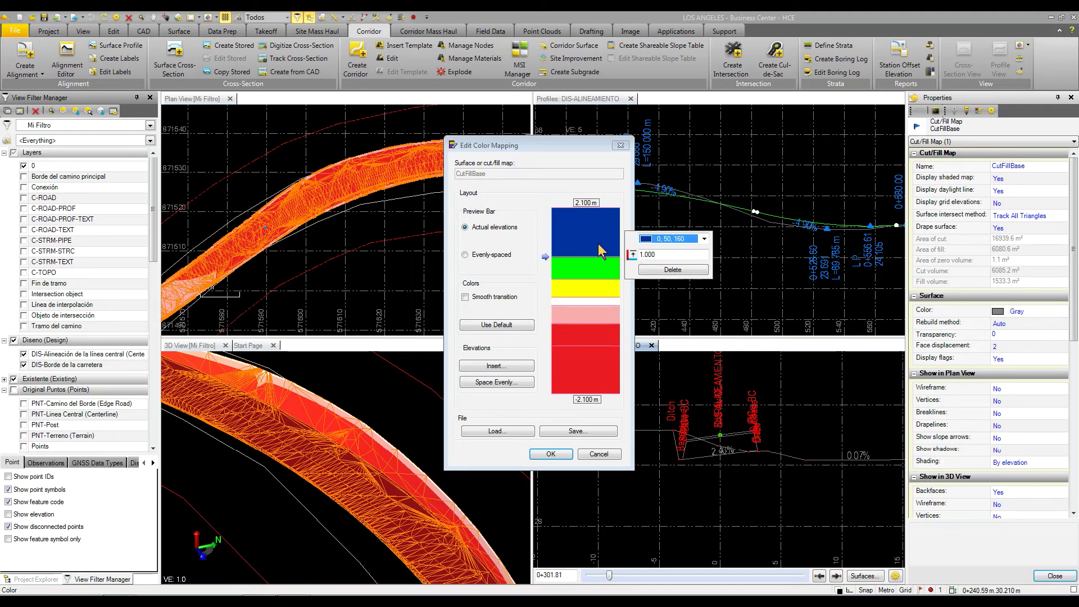
left_click(583, 348)
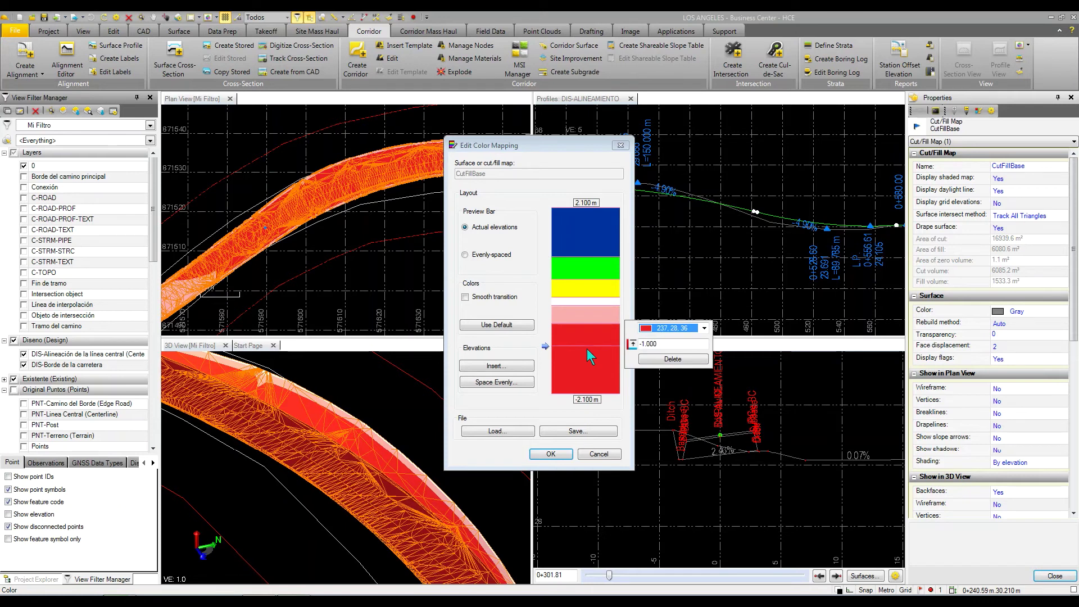
left_click(589, 318)
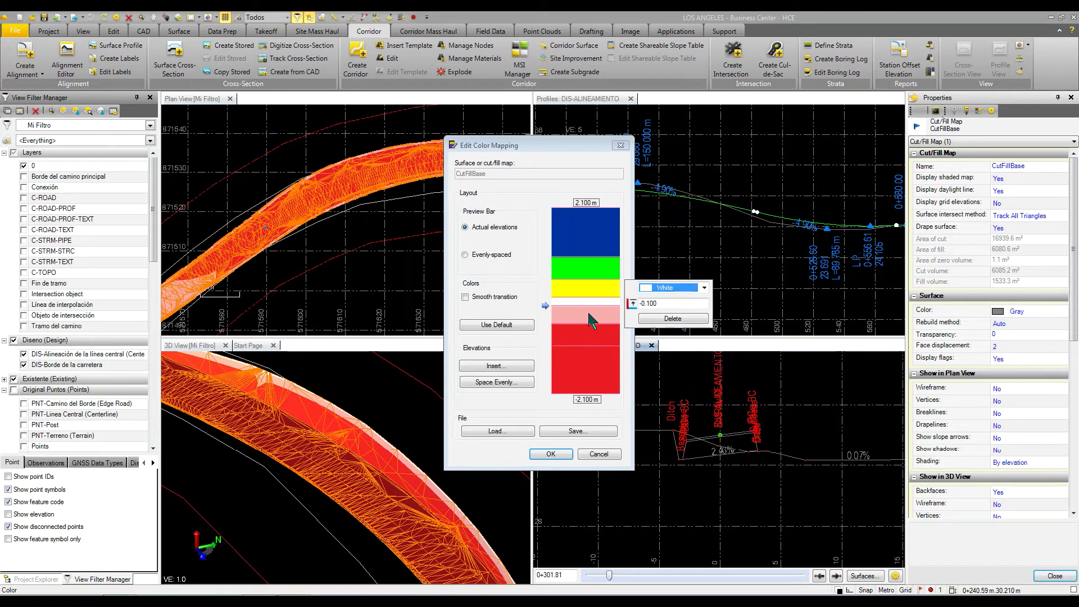
left_click(592, 297)
left_click(593, 299)
left_click(595, 297)
left_click(596, 282)
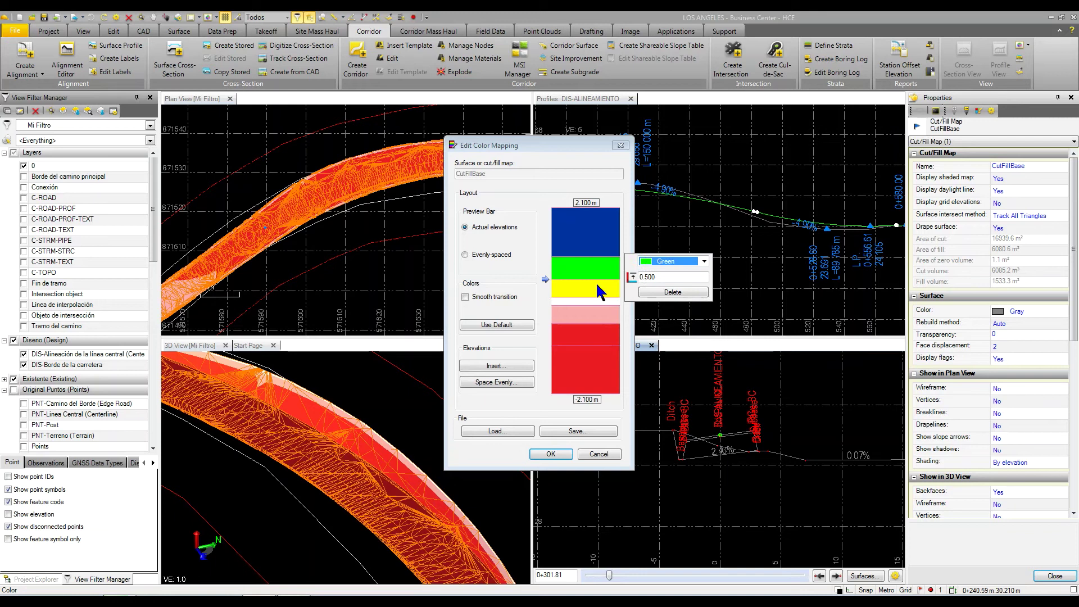
- Recheck the 1.000, -1.000 and -0.500 breaks, then cancel without changes
left_click(601, 271)
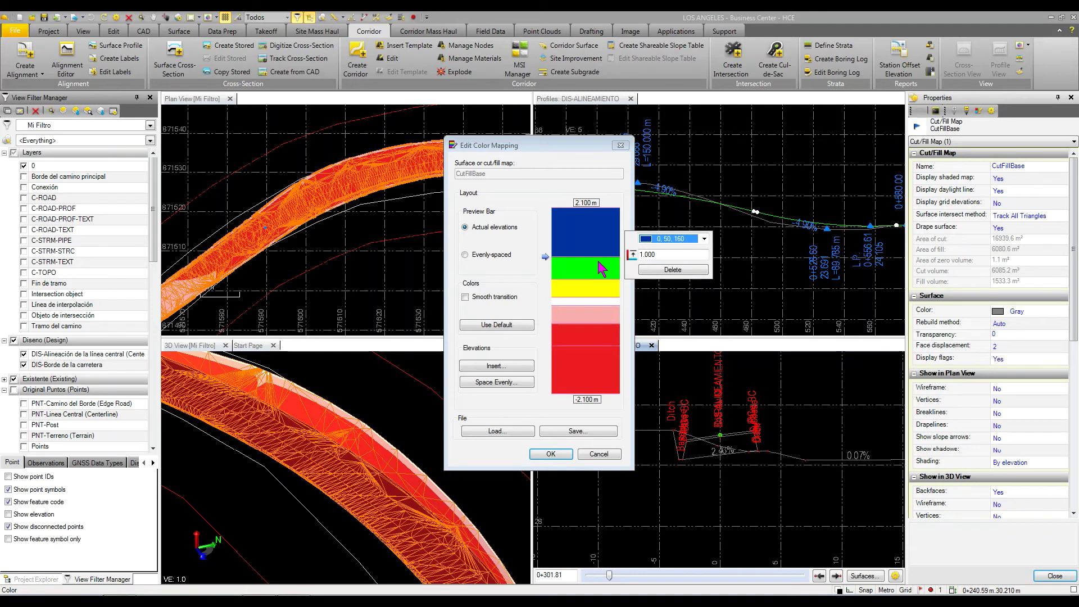
left_click(599, 309)
left_click(602, 341)
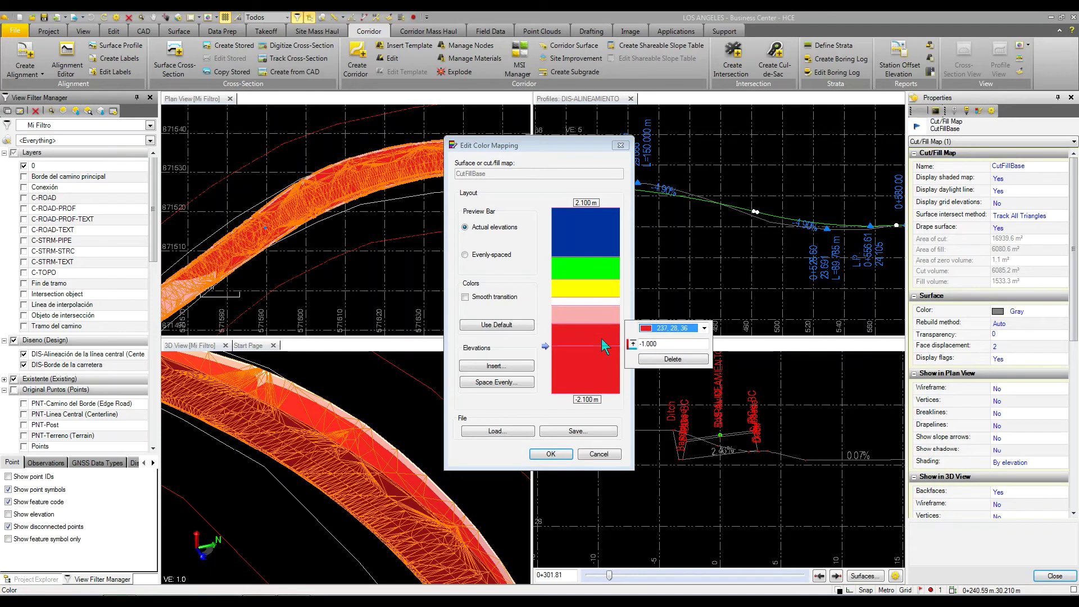
left_click(606, 336)
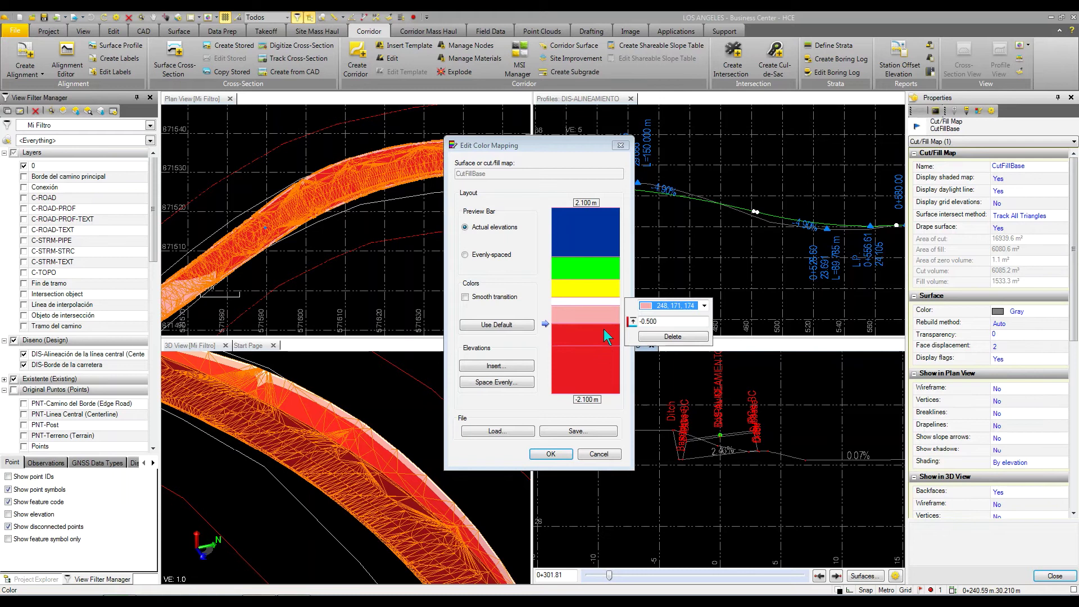
left_click(573, 284)
left_click(556, 258)
left_click(600, 454)
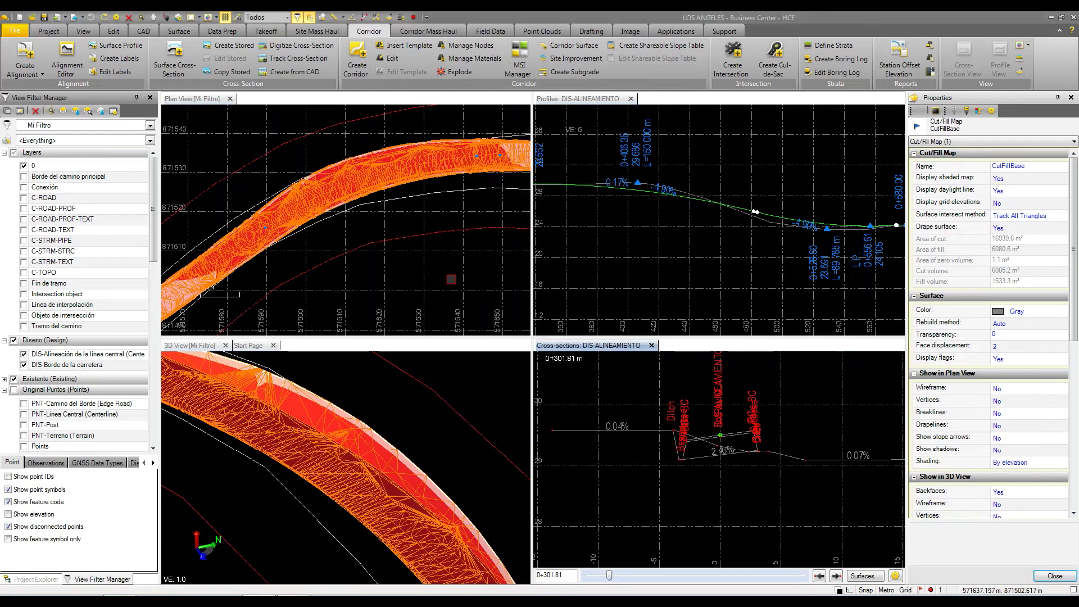
- Deselect the cut/fill map and re-centre the plan view on the road curve
left_click(450, 279)
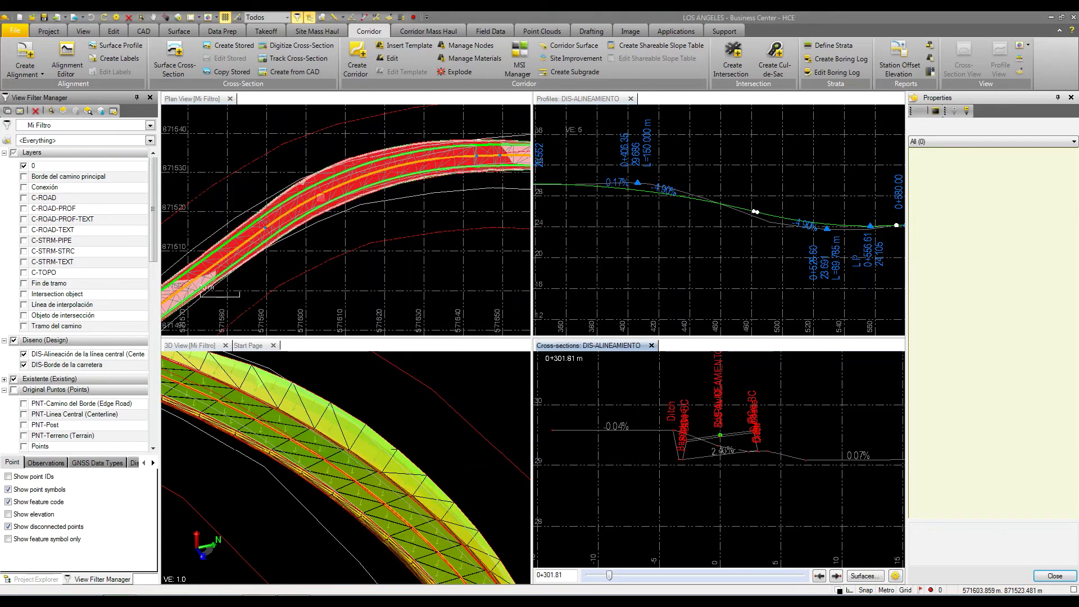
scroll(463, 211, "down", 2)
middle_click_drag(463, 211, 392, 194)
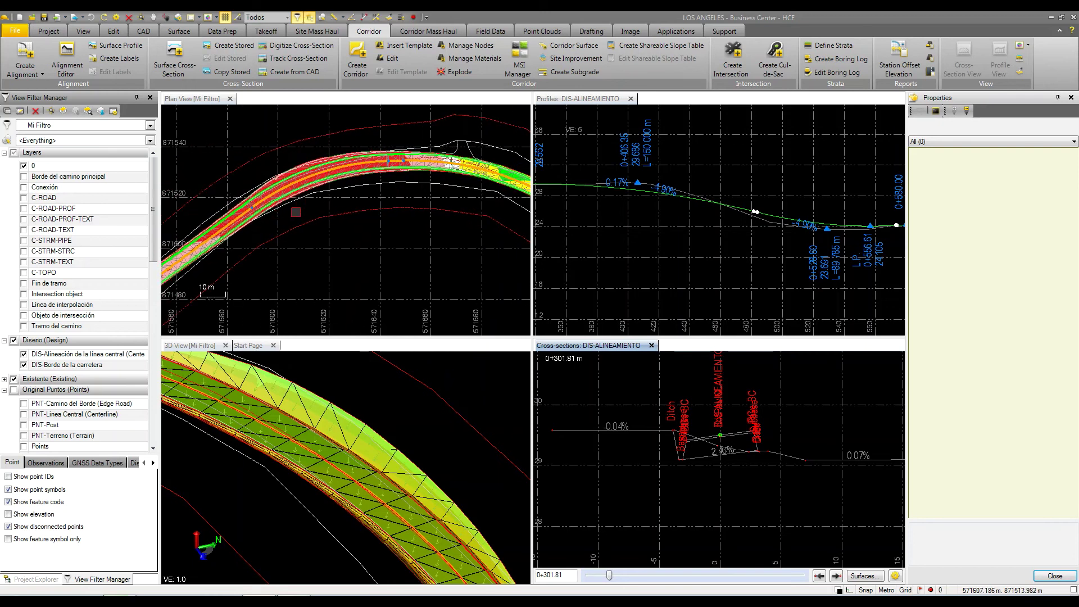
middle_click_drag(291, 216, 313, 229)
scroll(339, 234, "up", 1)
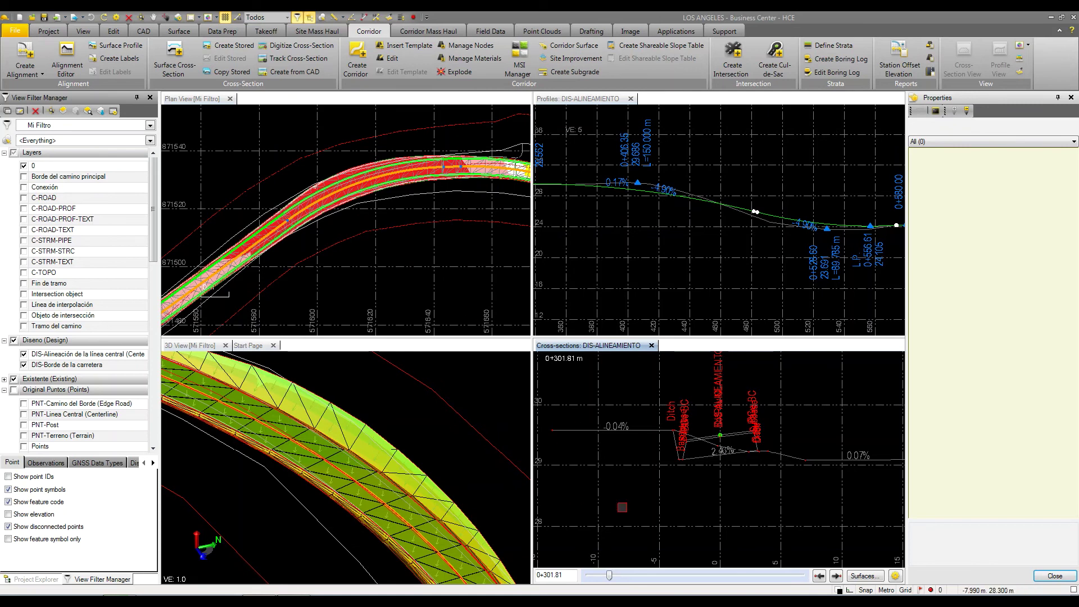
- Close the Properties pane and jump the cross-section to station 0+409.61
left_click(1071, 97)
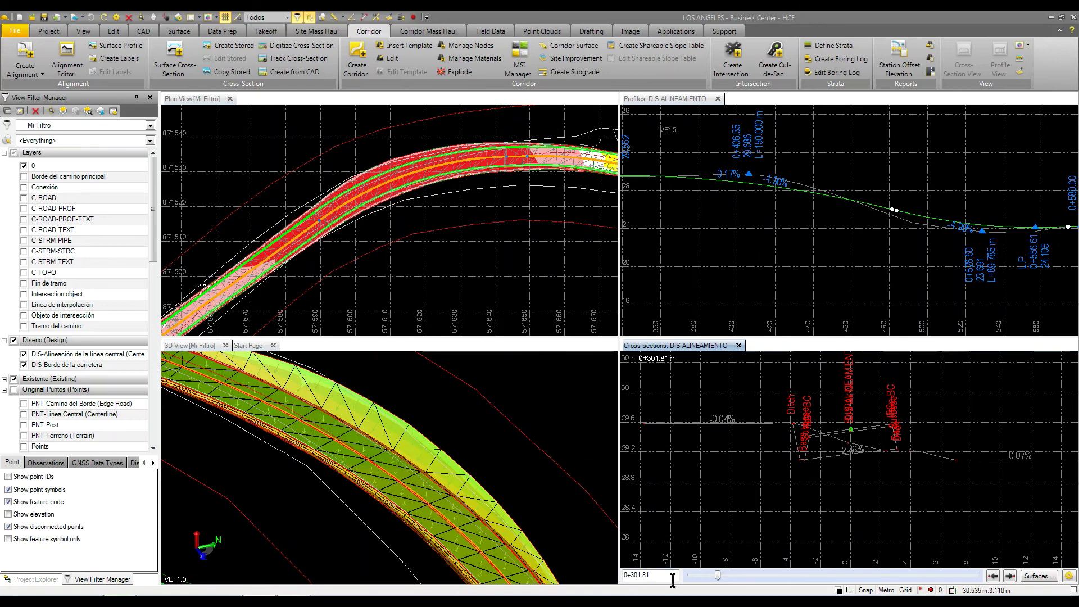
left_click_drag(671, 576, 610, 574)
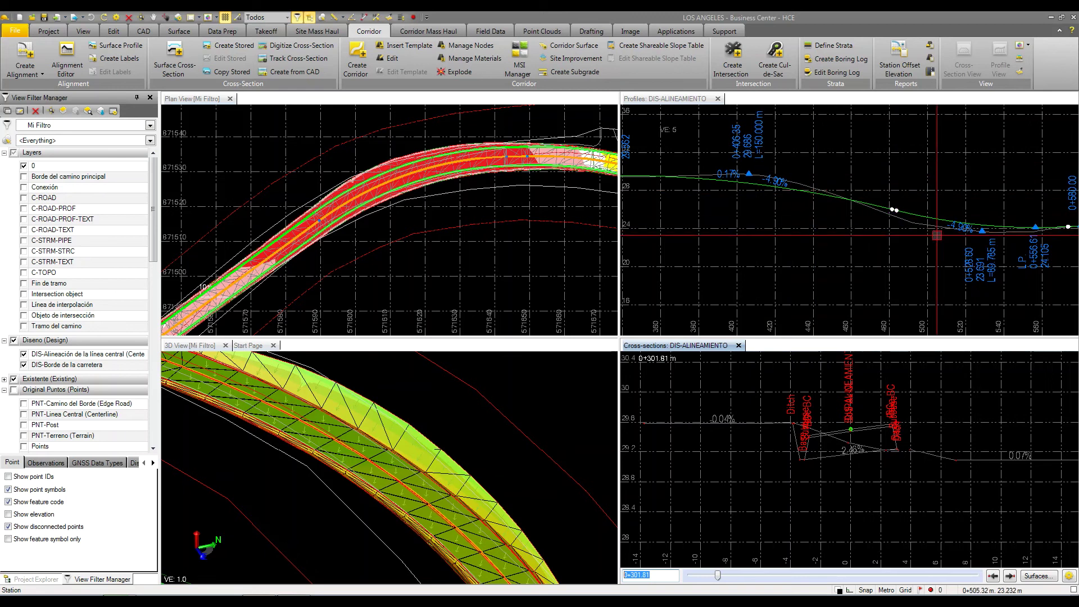
left_click(424, 276)
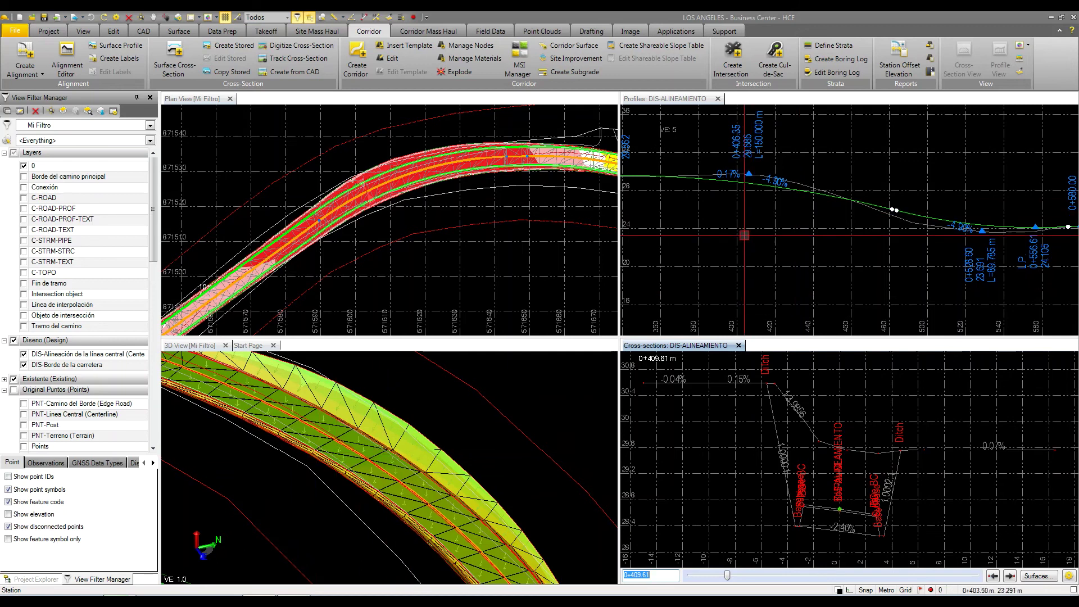
- Raise the design profile's high PVI to about 0+410.78 / 30.867, leaving a -6.09% downgrade
left_click(691, 99)
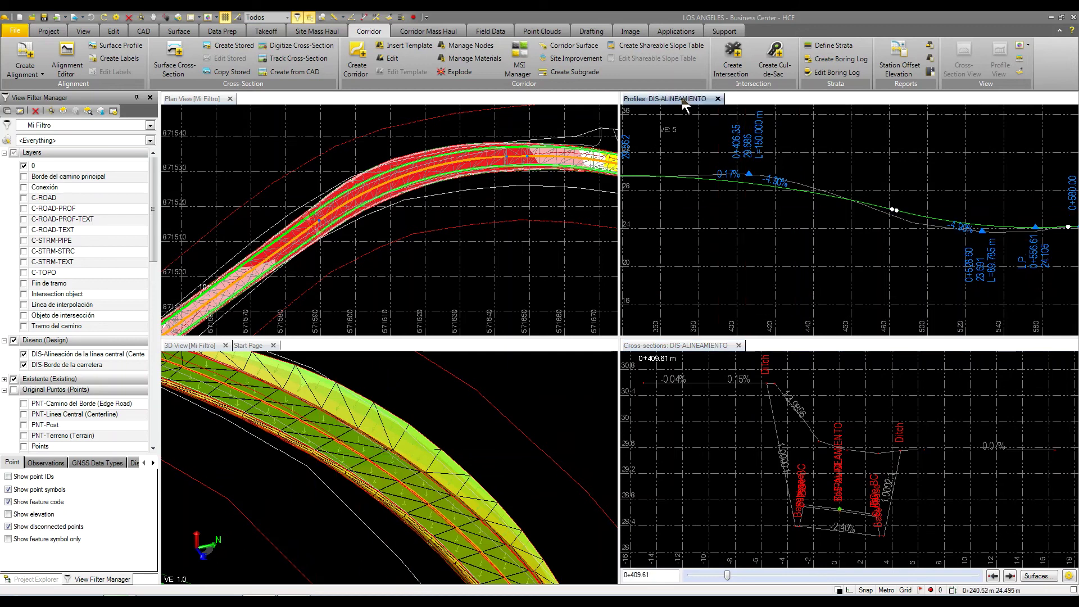
left_click(751, 187)
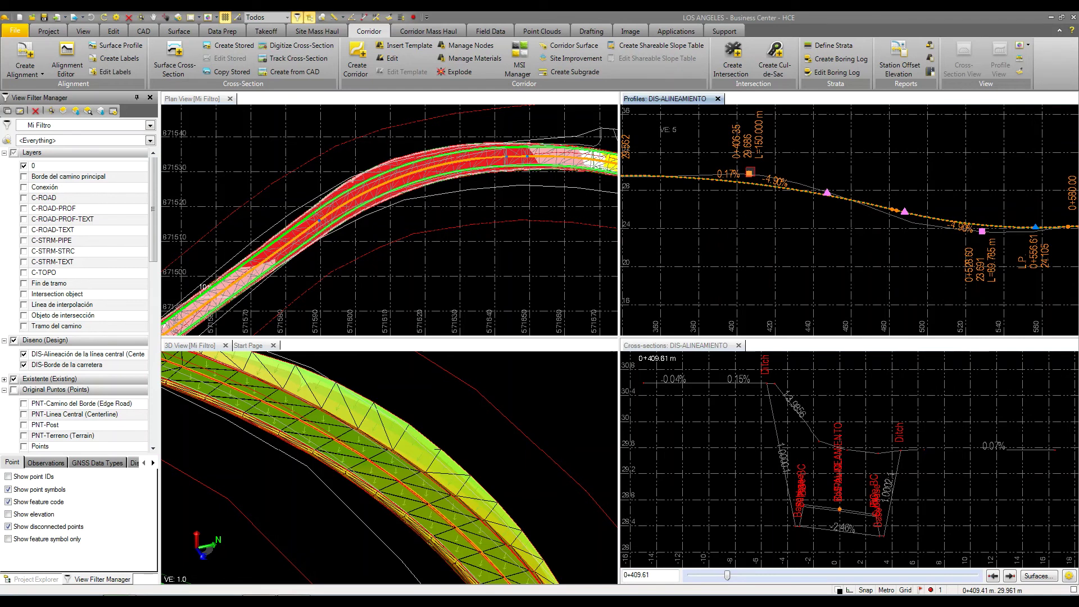
left_click(749, 174)
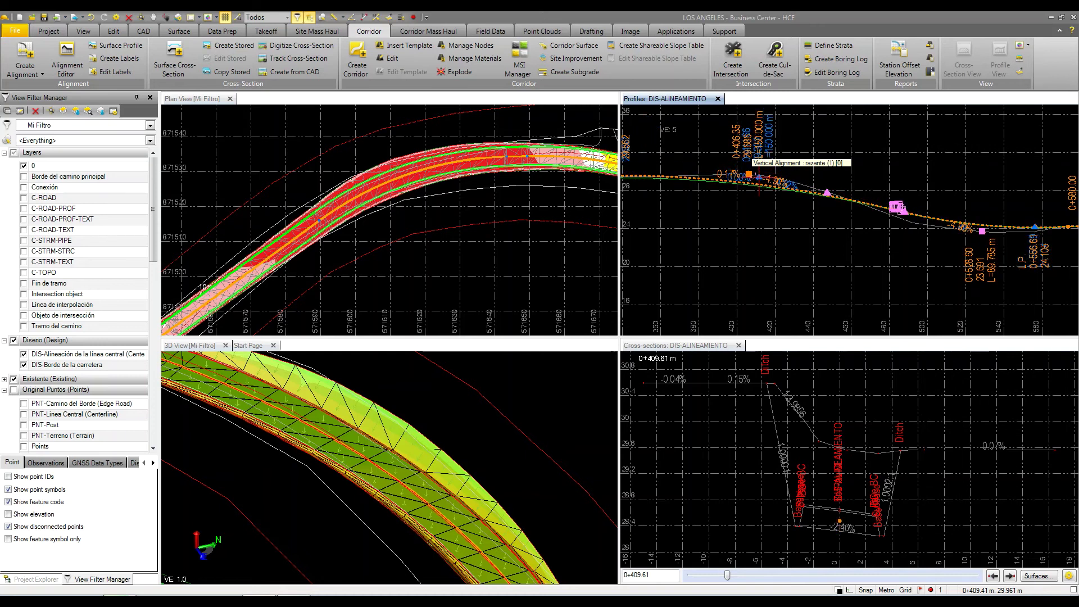
left_click(759, 175)
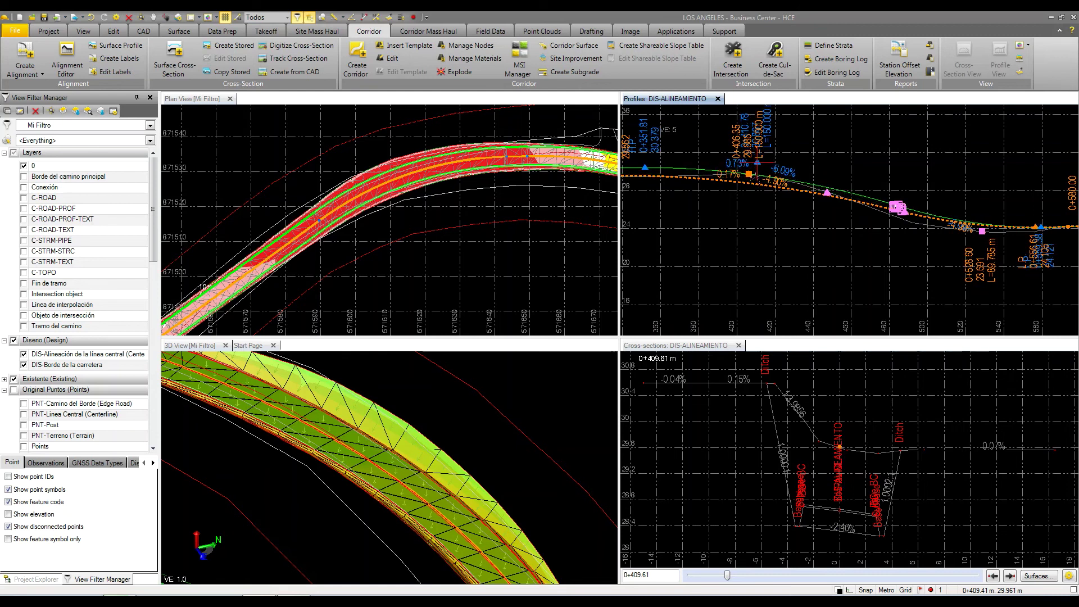
left_click(757, 164)
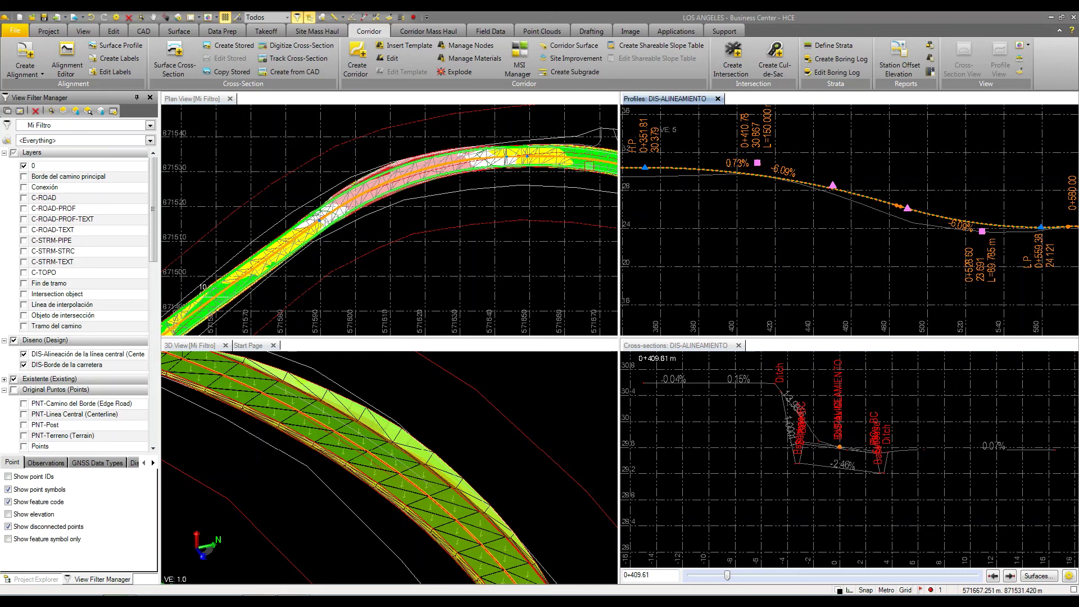
scroll(444, 219, "down", 2)
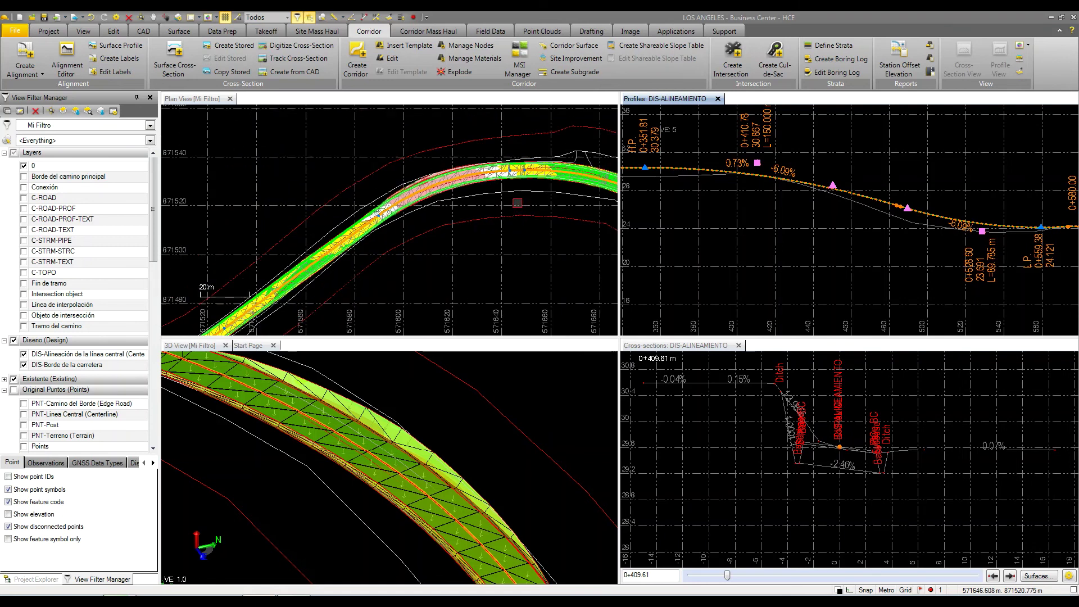
middle_click_drag(444, 217, 436, 224)
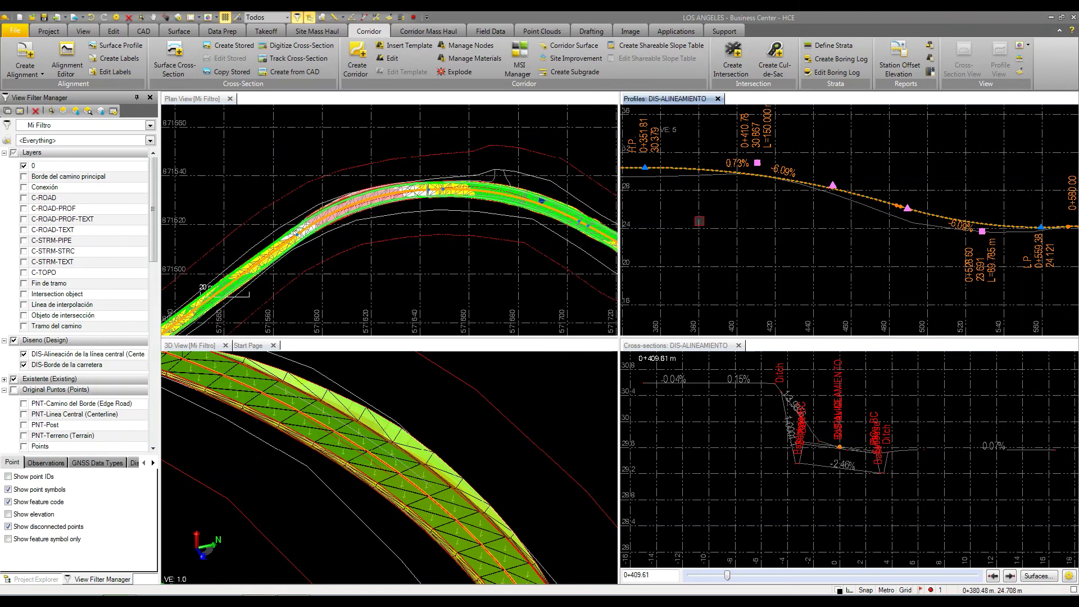
scroll(491, 293, "down", 1)
middle_click_drag(490, 293, 344, 241)
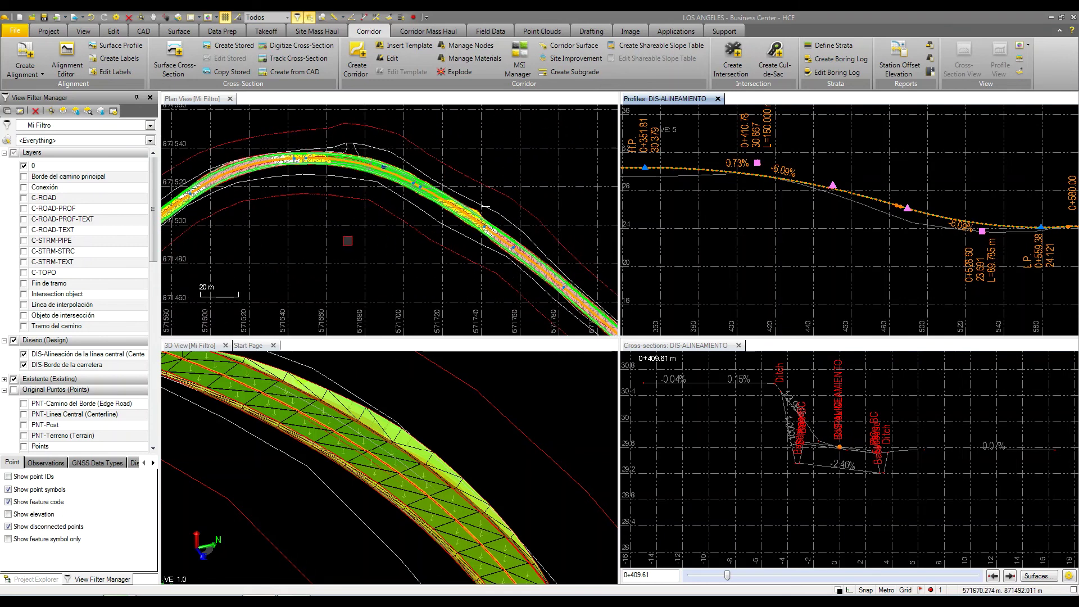
middle_click_drag(421, 264, 365, 208)
scroll(438, 239, "down", 1)
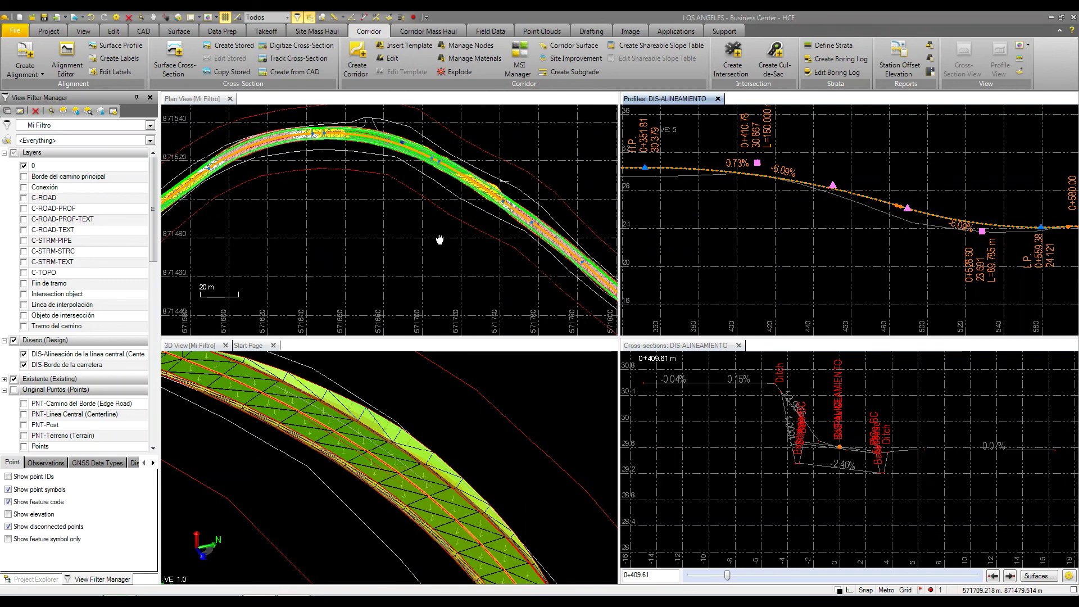
scroll(441, 241, "down", 1)
scroll(447, 256, "up", 1)
middle_click_drag(454, 287, 440, 245)
scroll(440, 245, "down", 3)
scroll(372, 251, "up", 4)
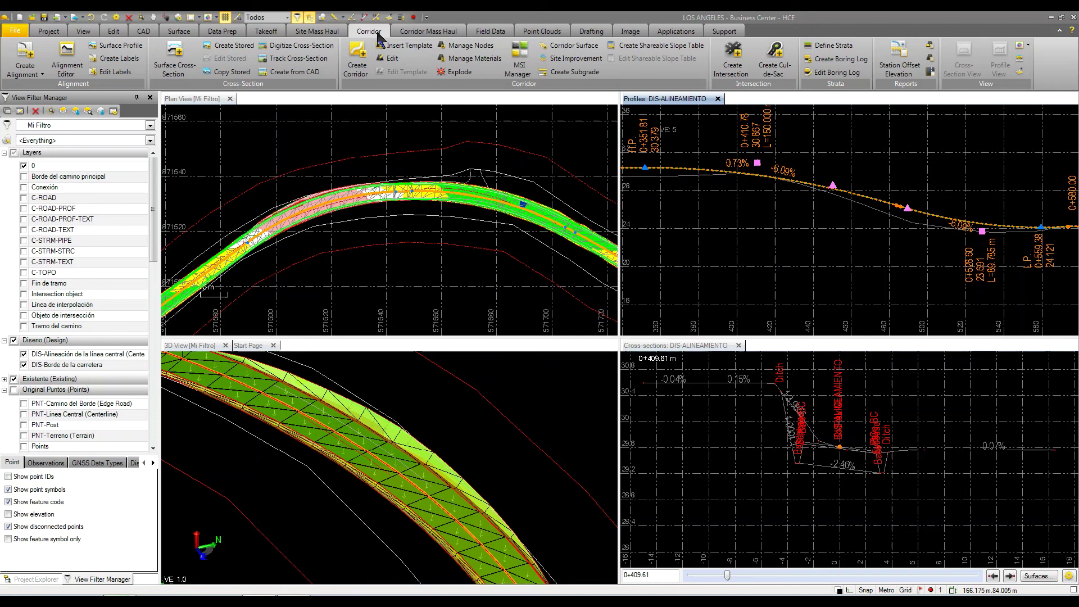
- Run a surface-to-surface Earthwork Report from Tierra Original to CALLE ANGELES (Base)
left_click(179, 31)
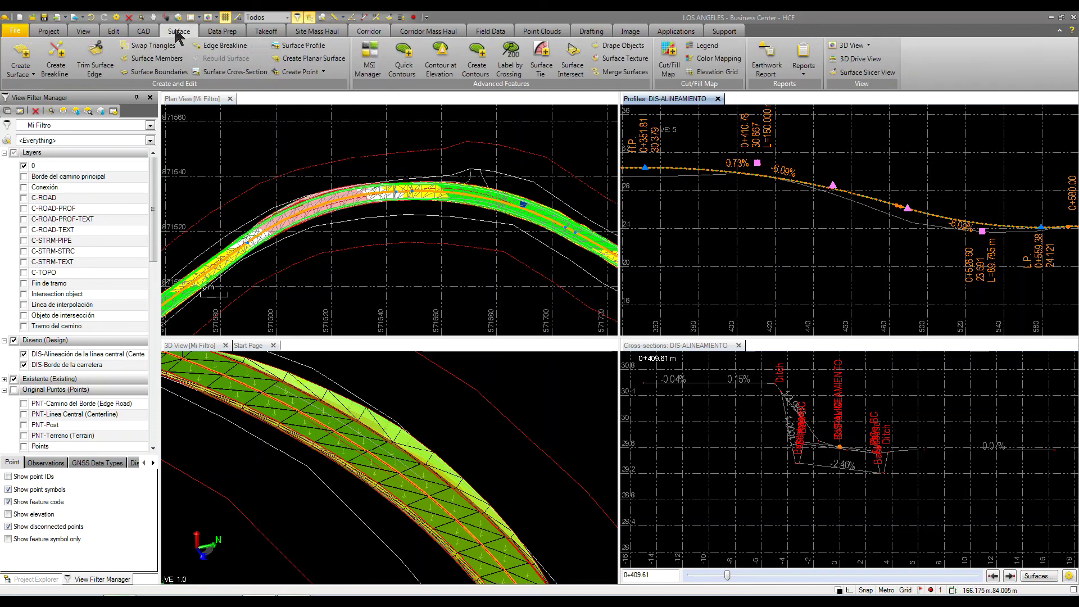
left_click(769, 57)
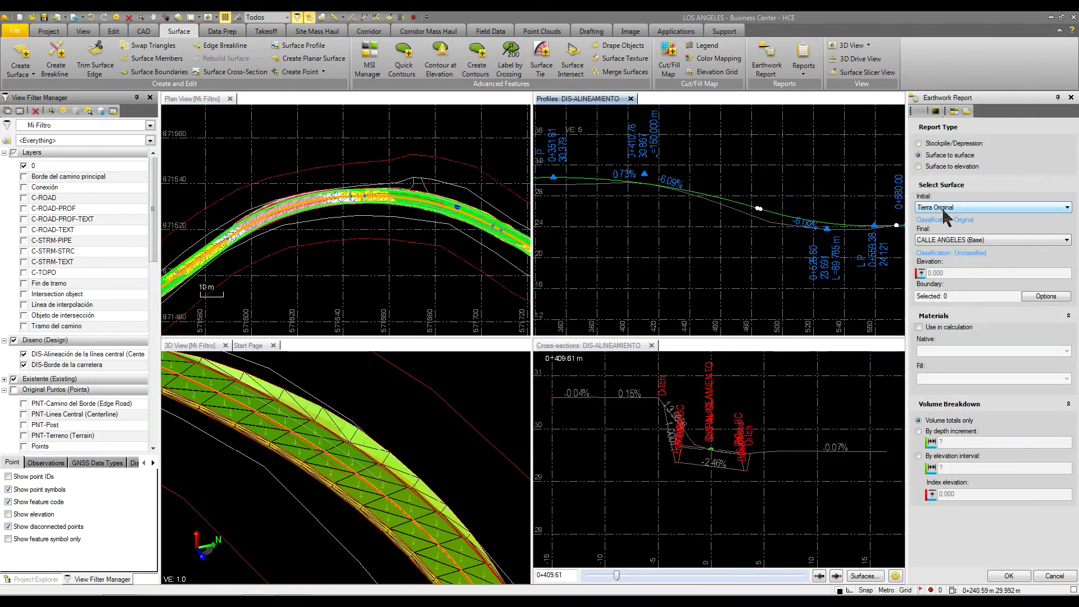
left_click(946, 239)
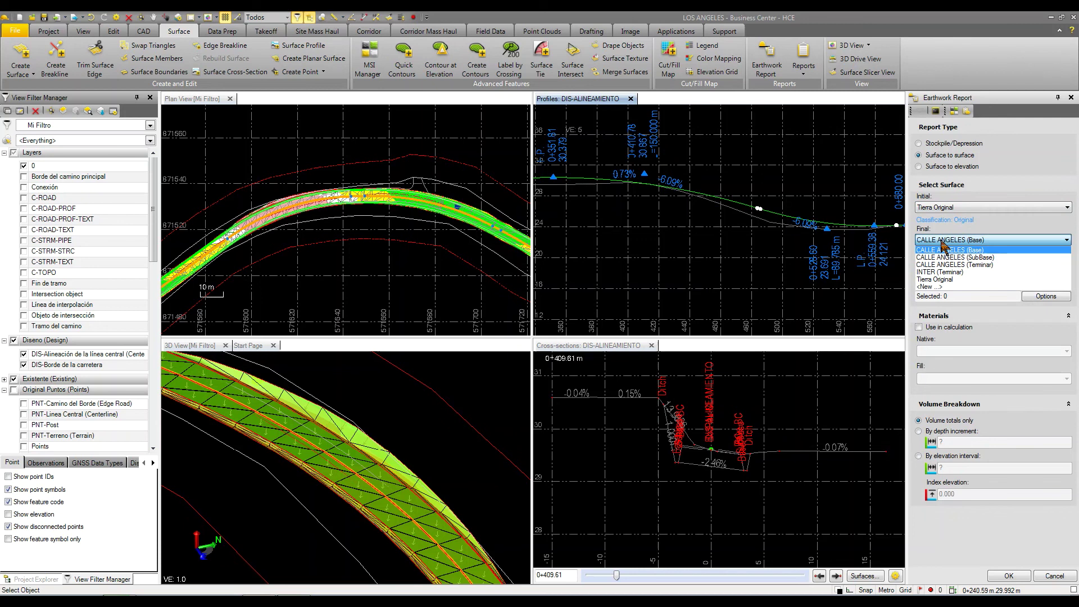
left_click(976, 250)
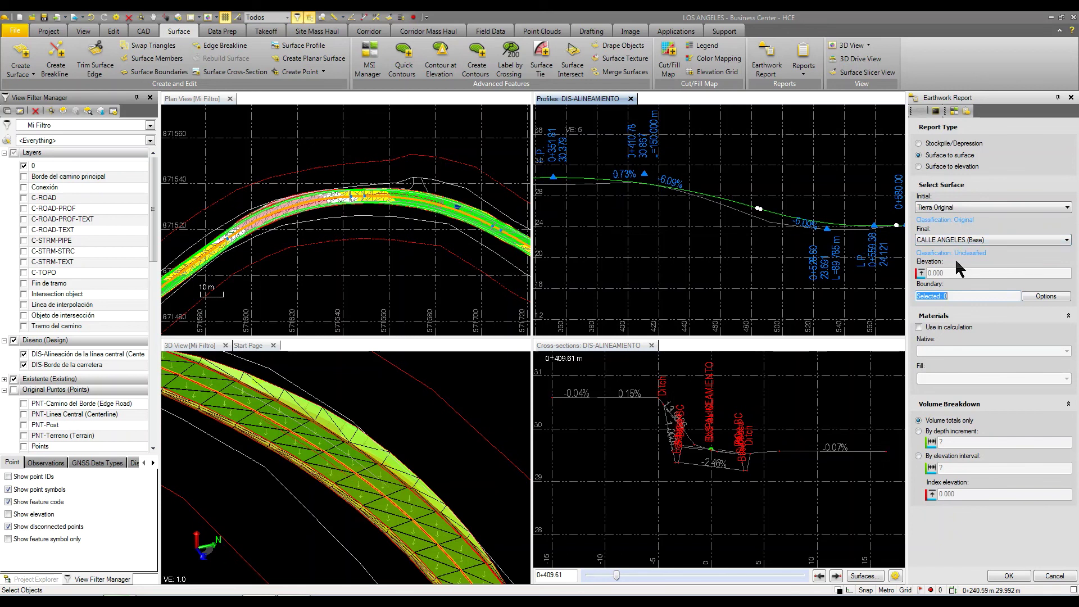
left_click(1009, 575)
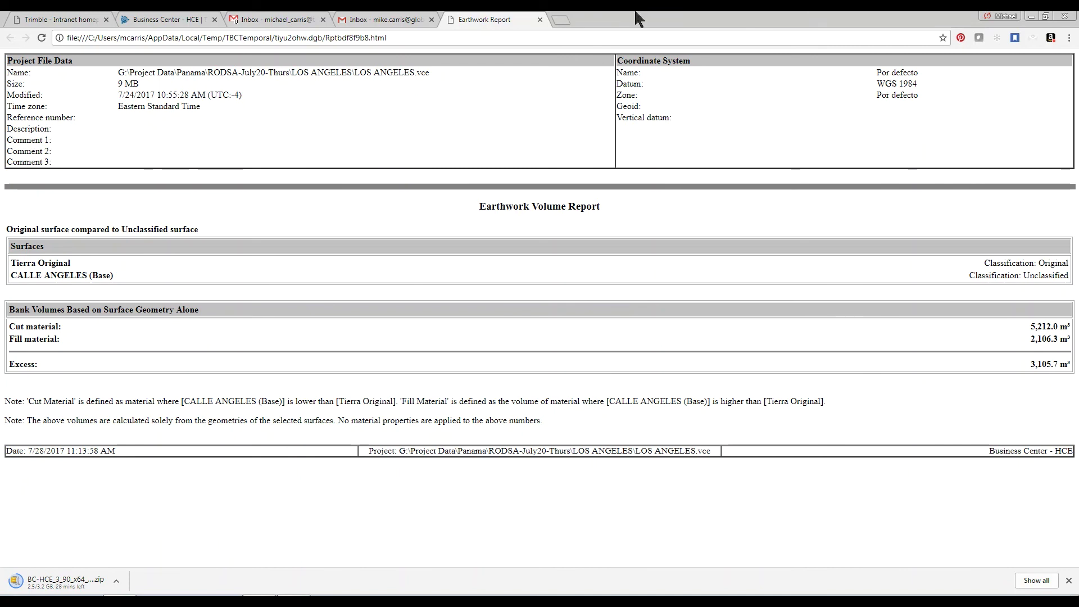
- Return from the report (5,212.0 m³ cut, 2,106.3 m³ fill) to Business Center
key("alt+Tab")
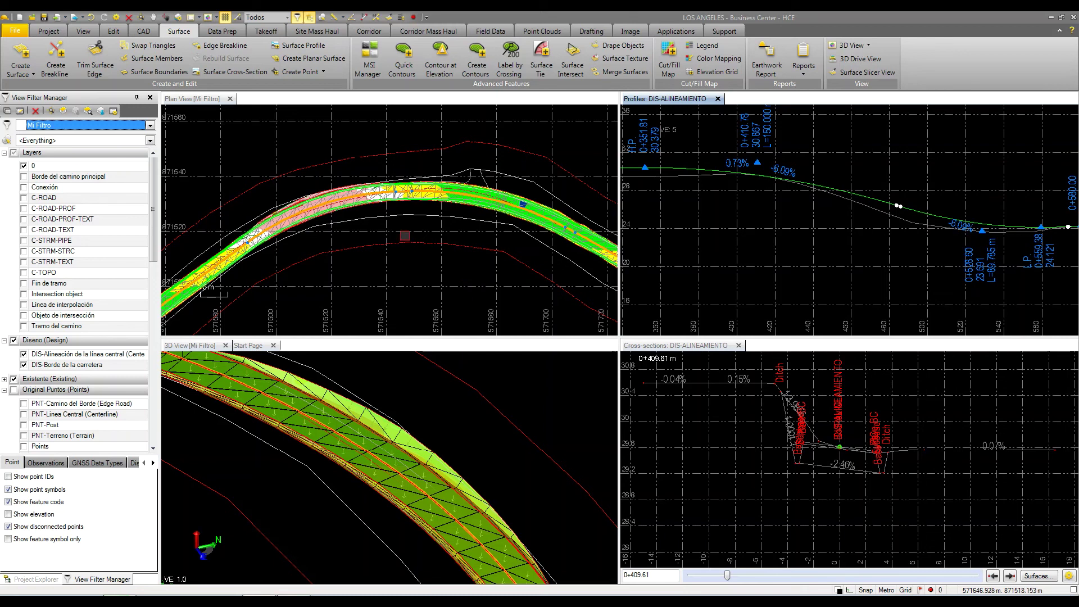
scroll(405, 236, "down", 10)
middle_click_drag(364, 185, 346, 185)
scroll(443, 215, "down", 3)
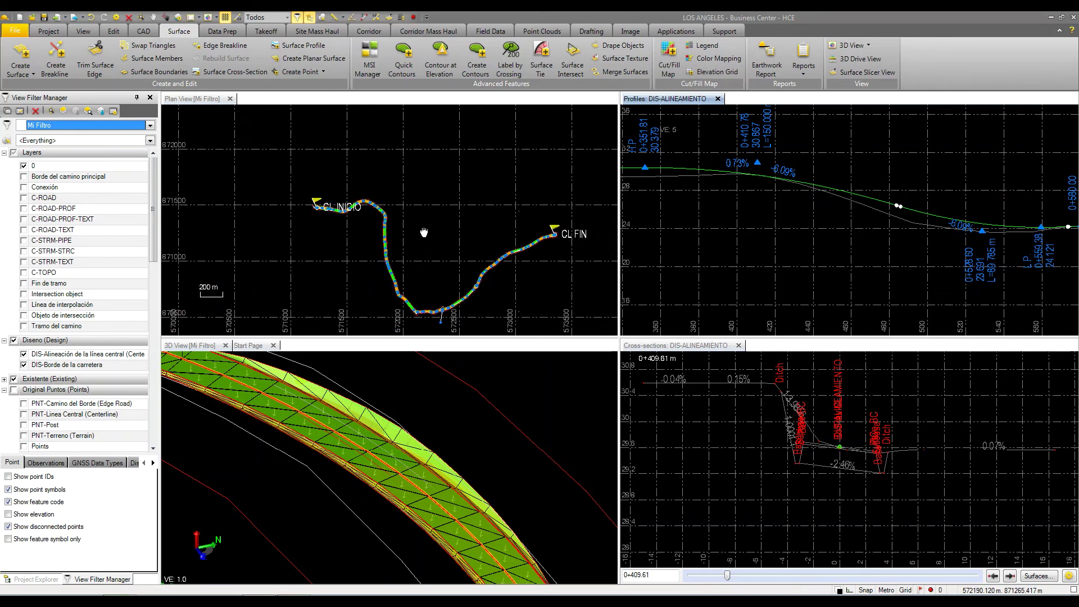
scroll(330, 205, "up", 10)
scroll(321, 163, "up", 4)
middle_click_drag(379, 244, 407, 292)
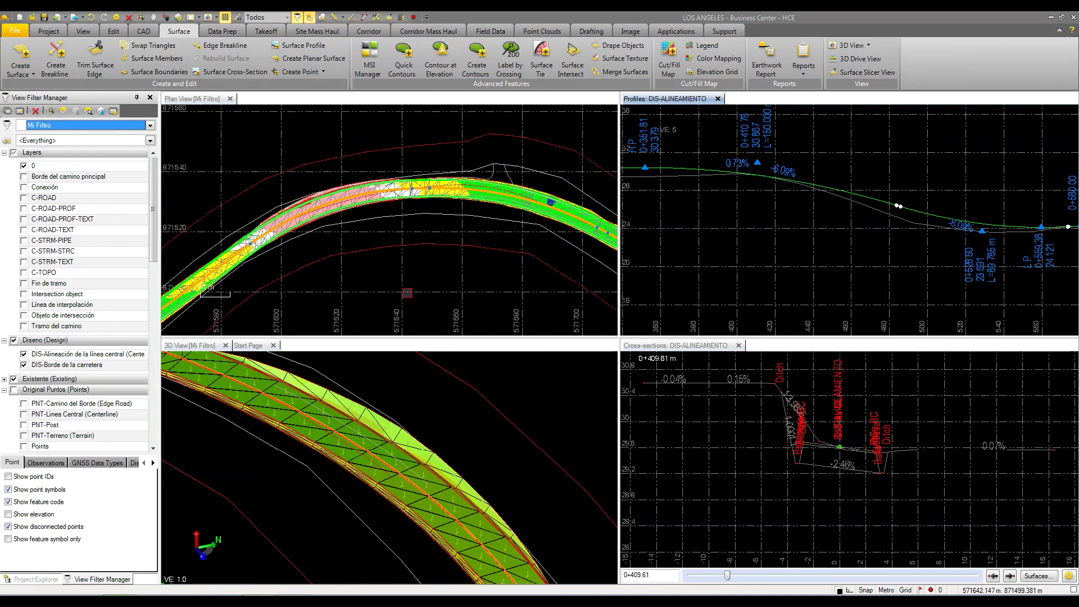